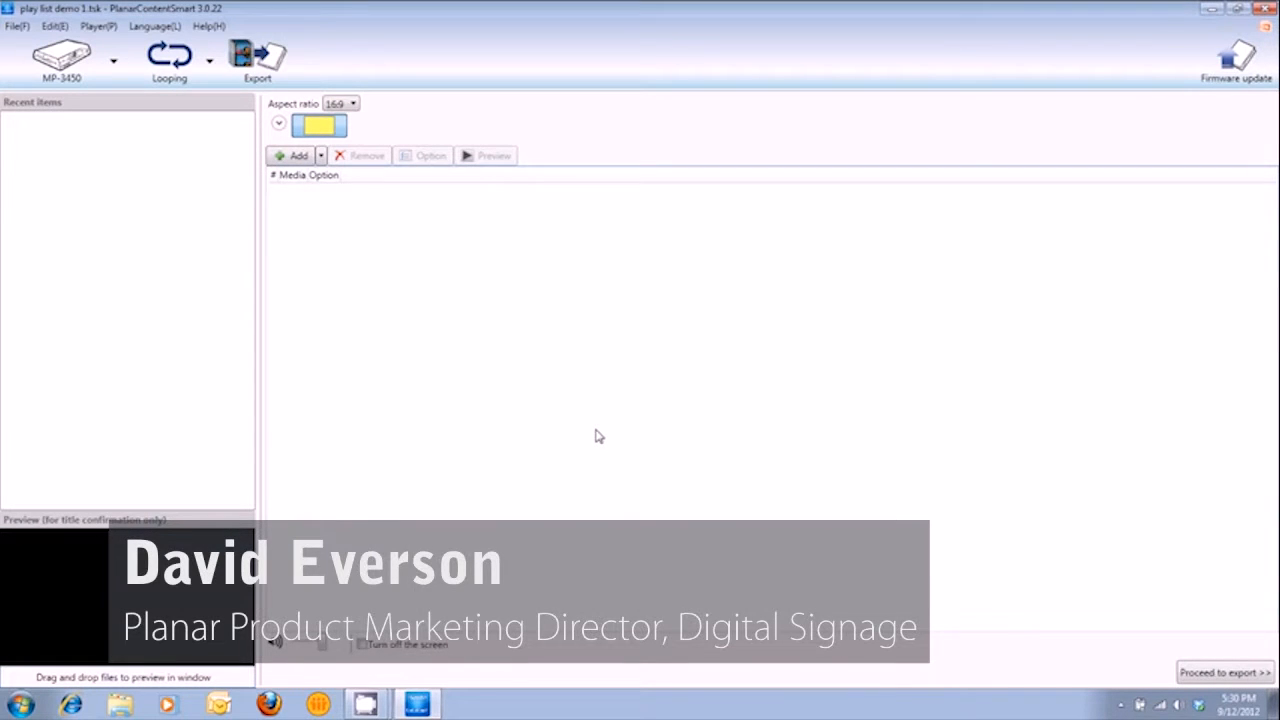
left_click(207, 68)
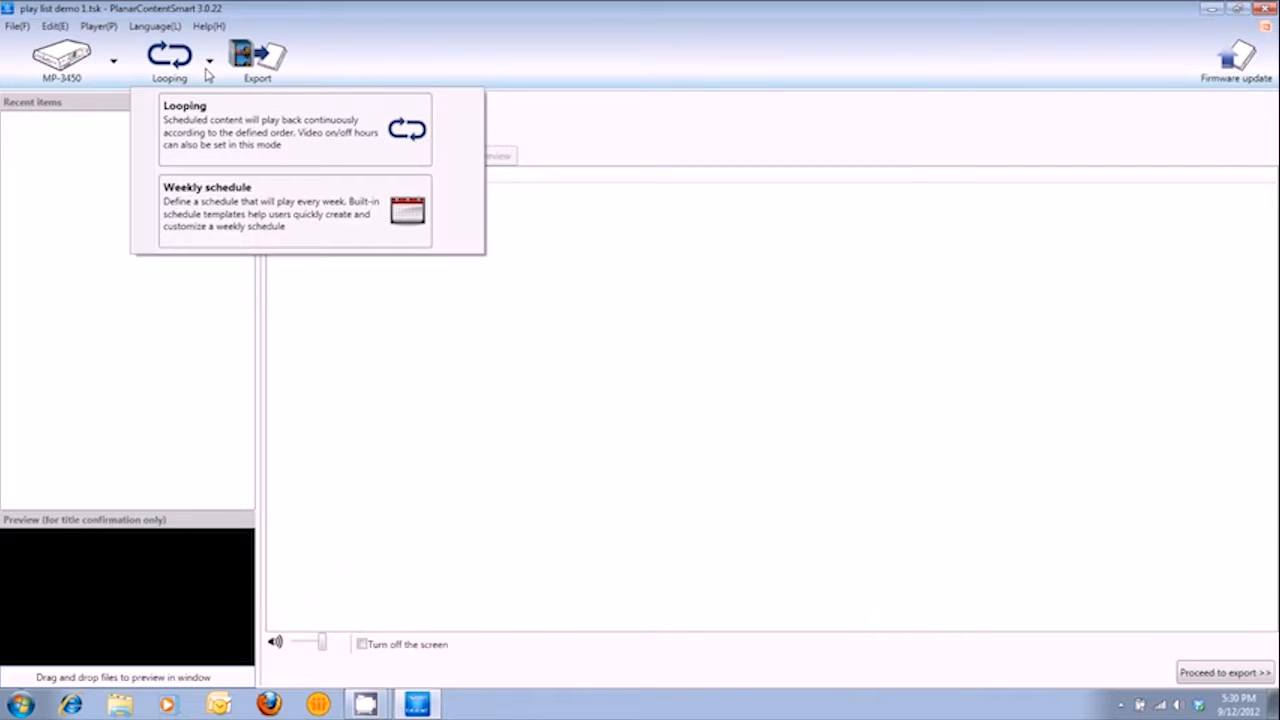
left_click(224, 224)
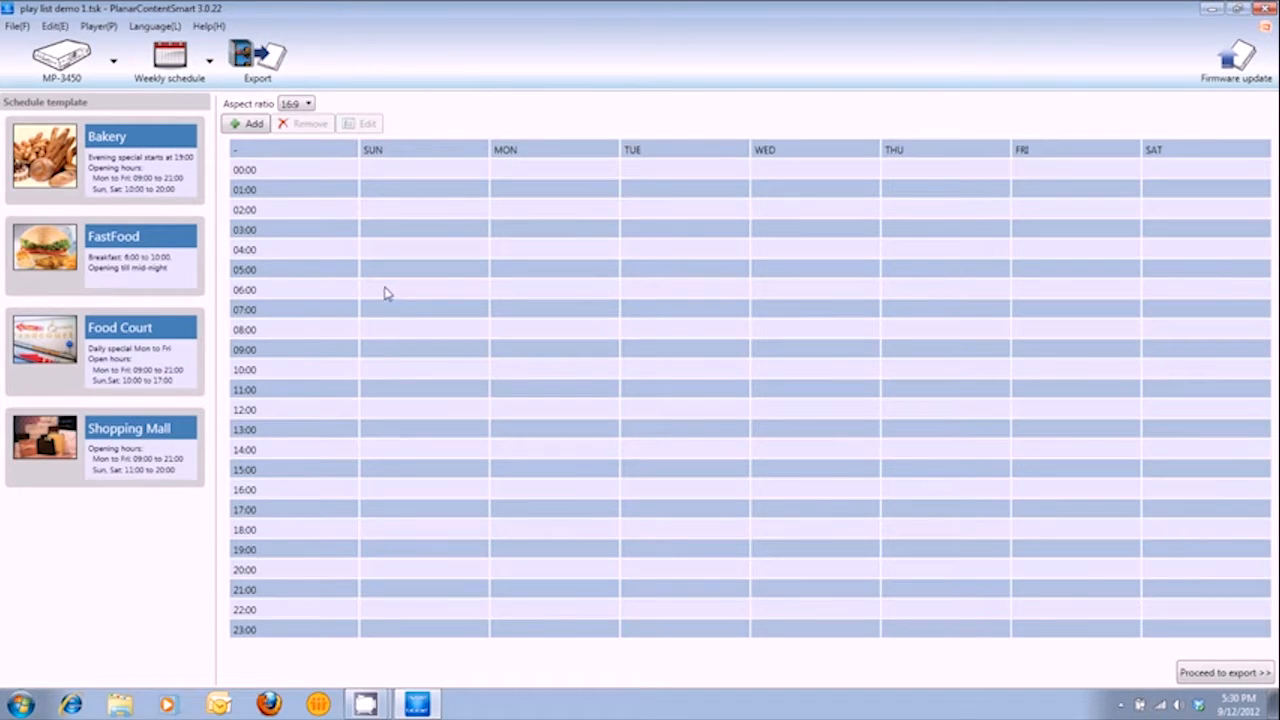
left_click(207, 62)
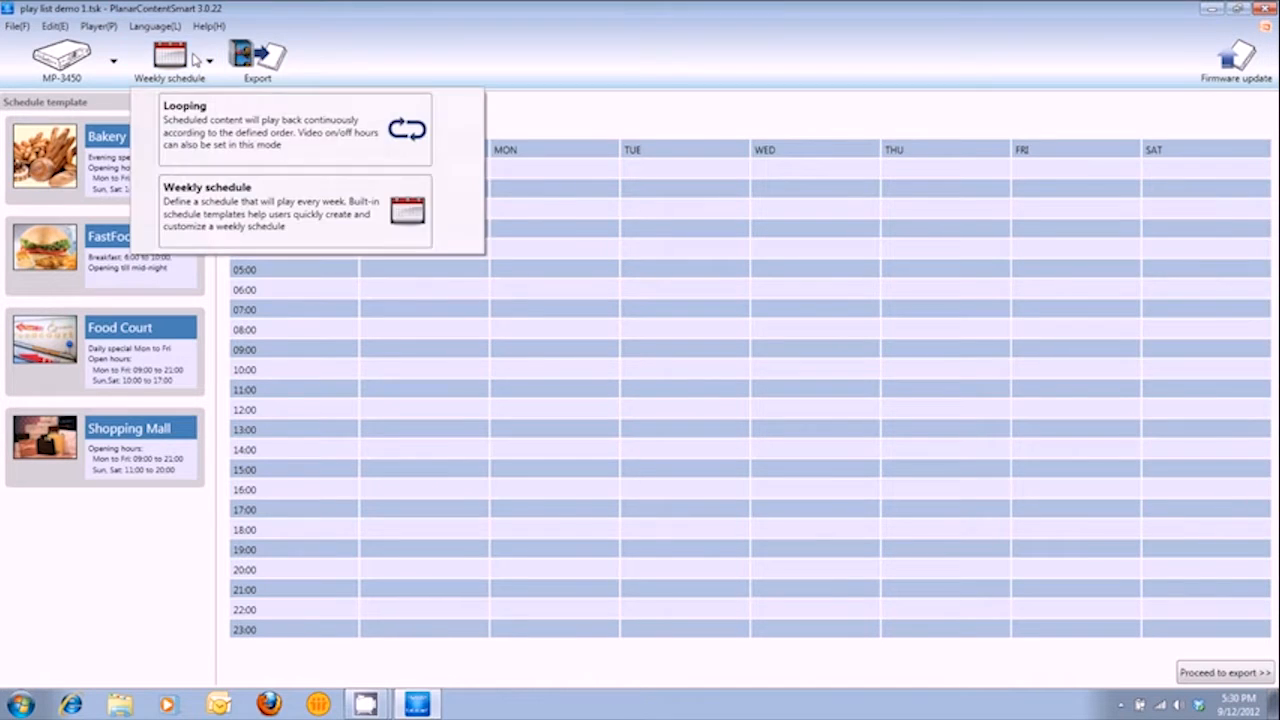
left_click(208, 130)
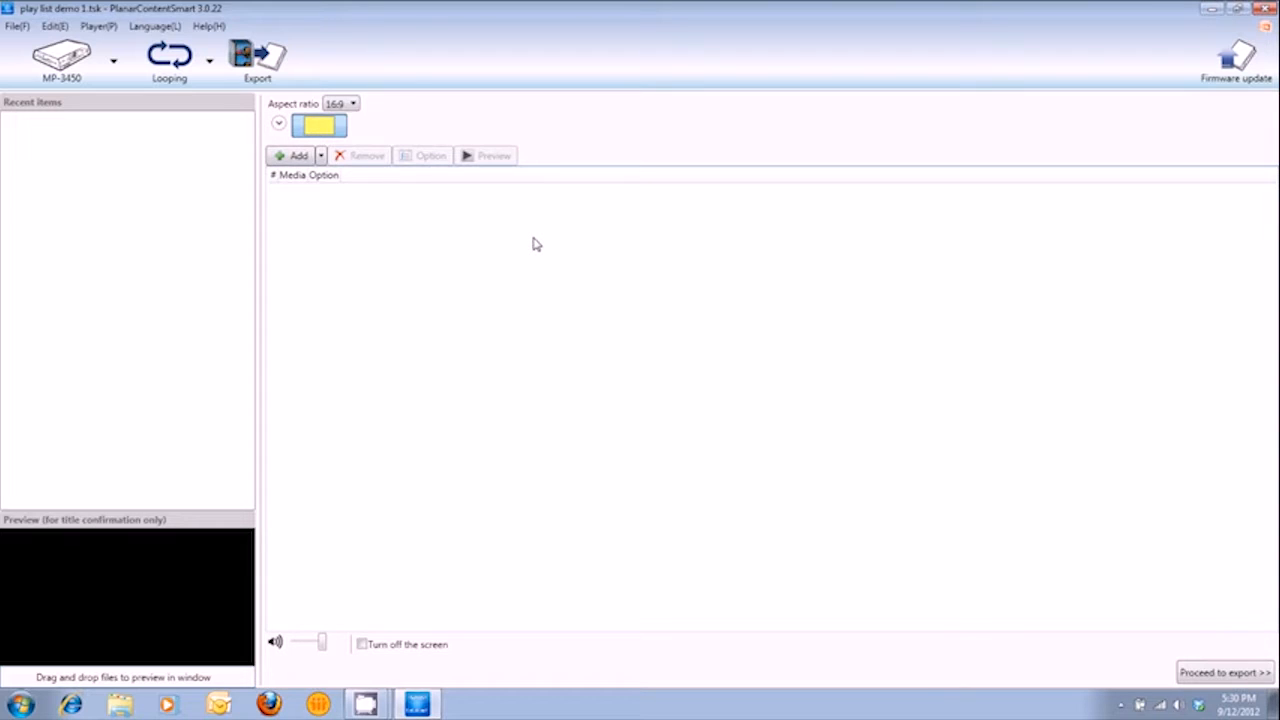
Switch the playlist to a weekly schedule and apply the Food Court template to it.
left_click(205, 64)
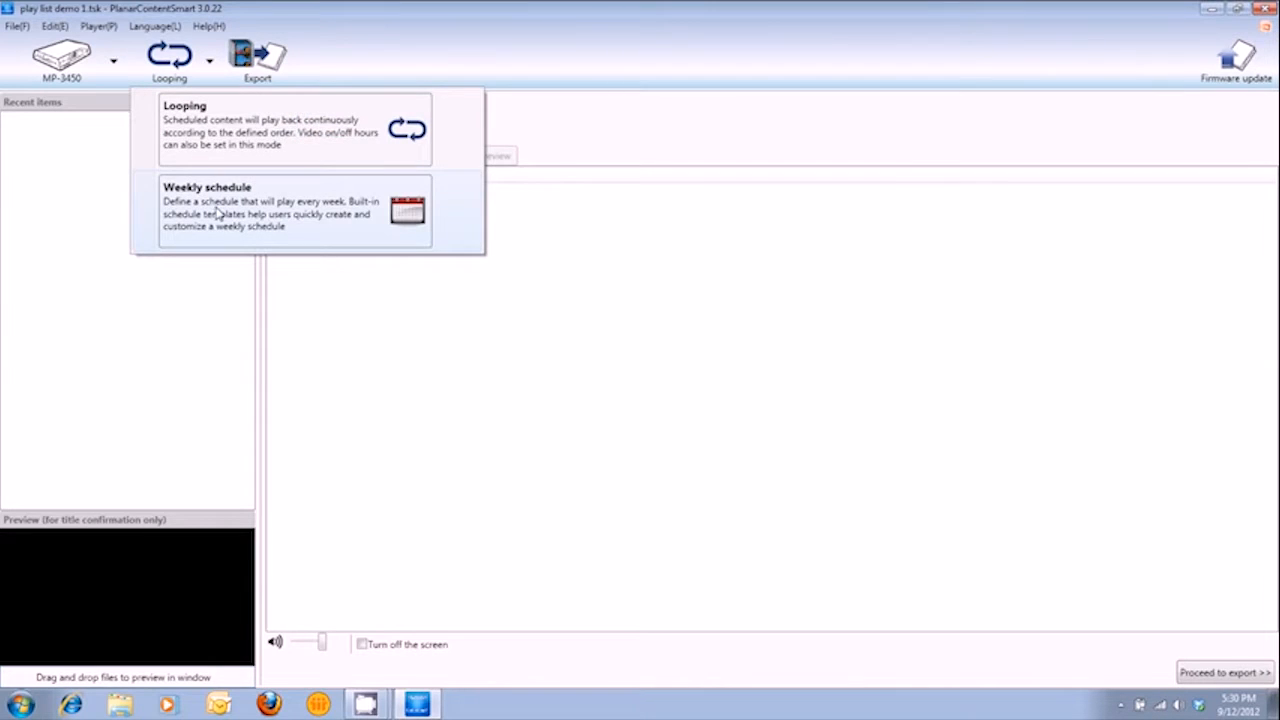
left_click(217, 213)
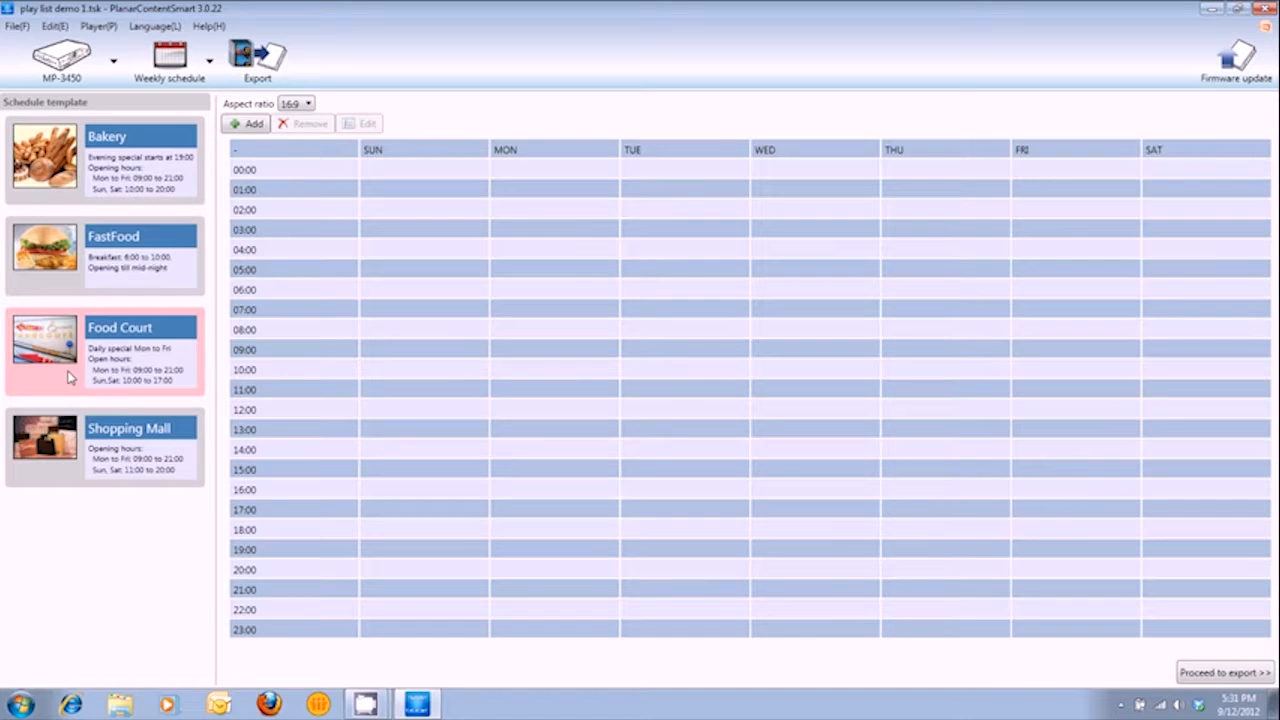
left_click_drag(70, 376, 395, 356)
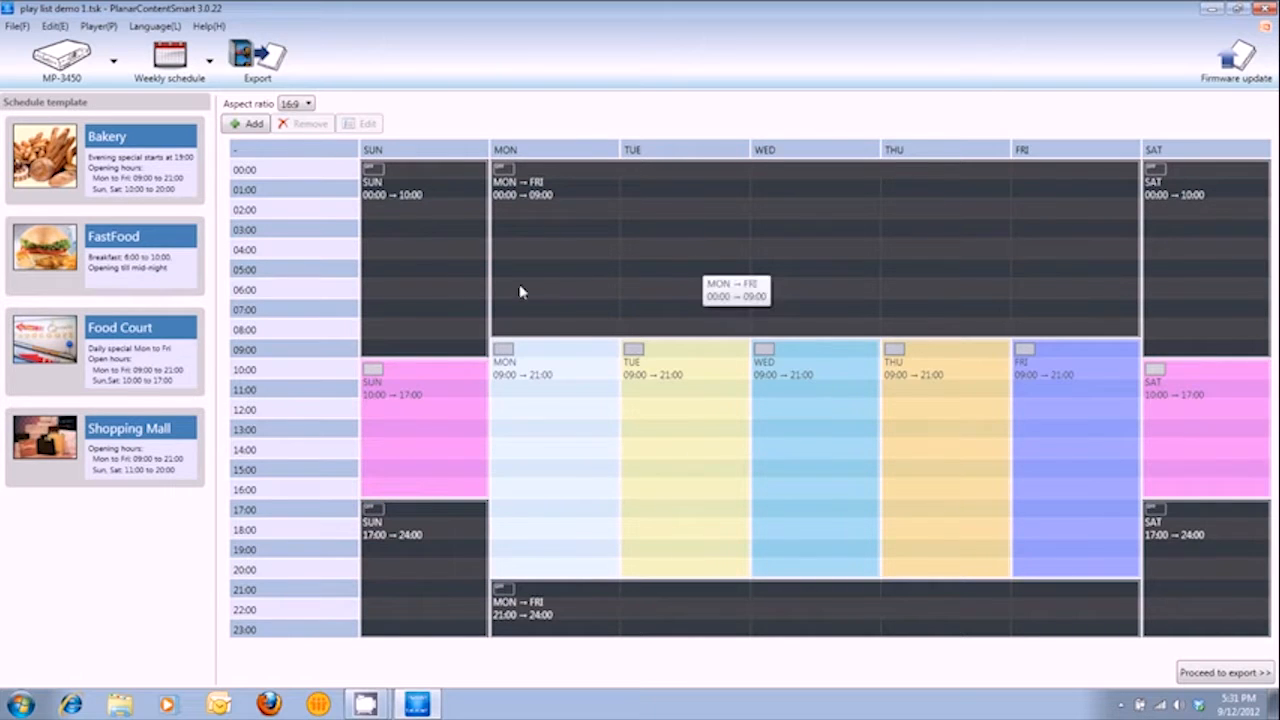
Set the end time of Sunday's morning screen-off block to 08:00.
double_click(420, 292)
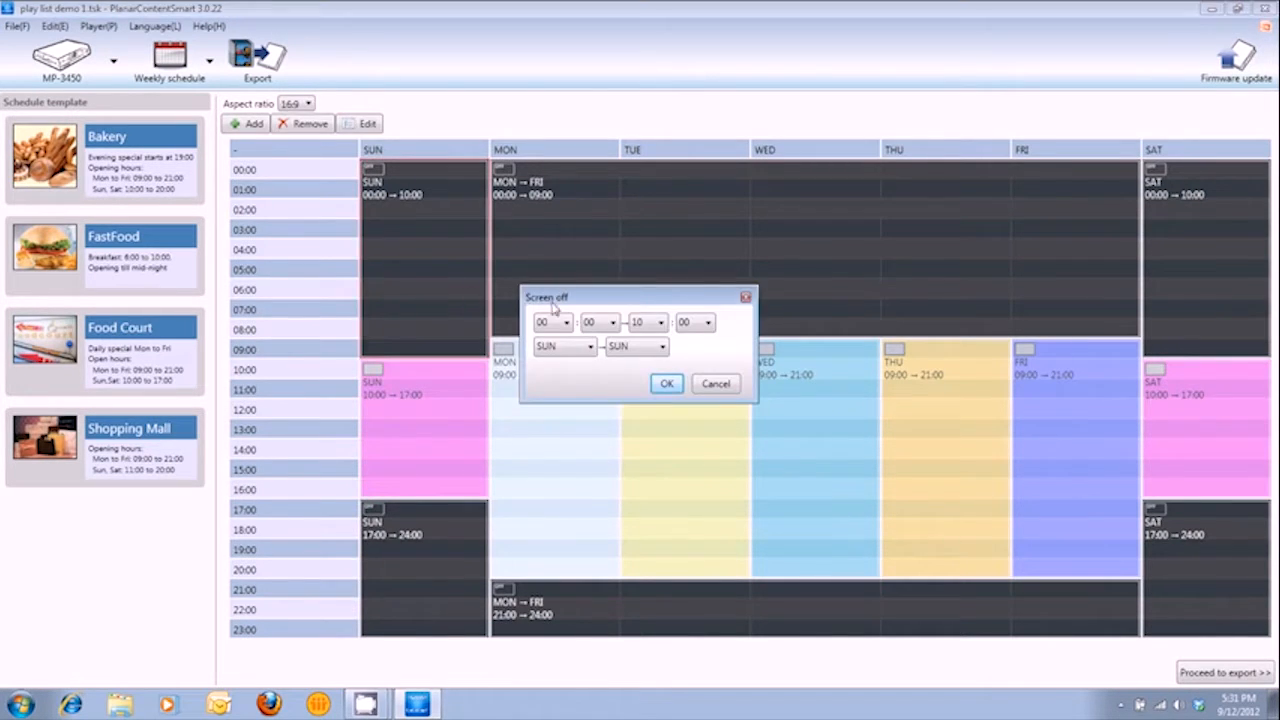
left_click(660, 324)
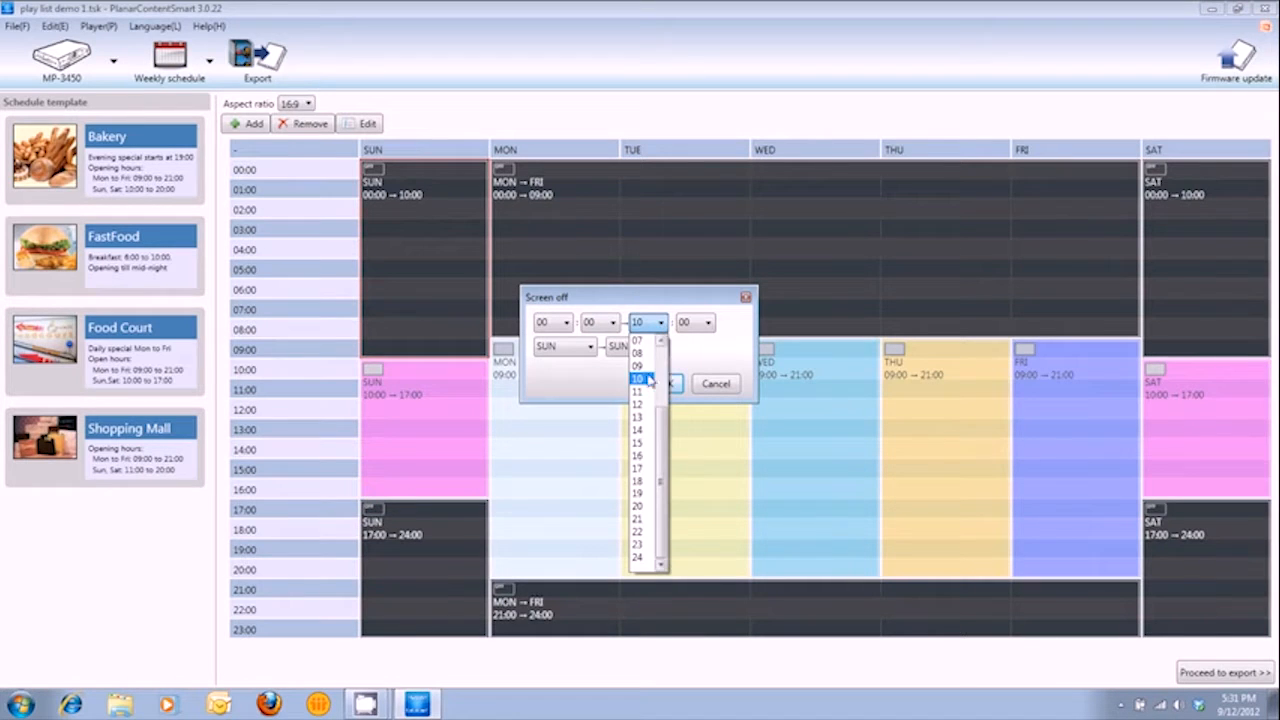
left_click(645, 362)
left_click(666, 383)
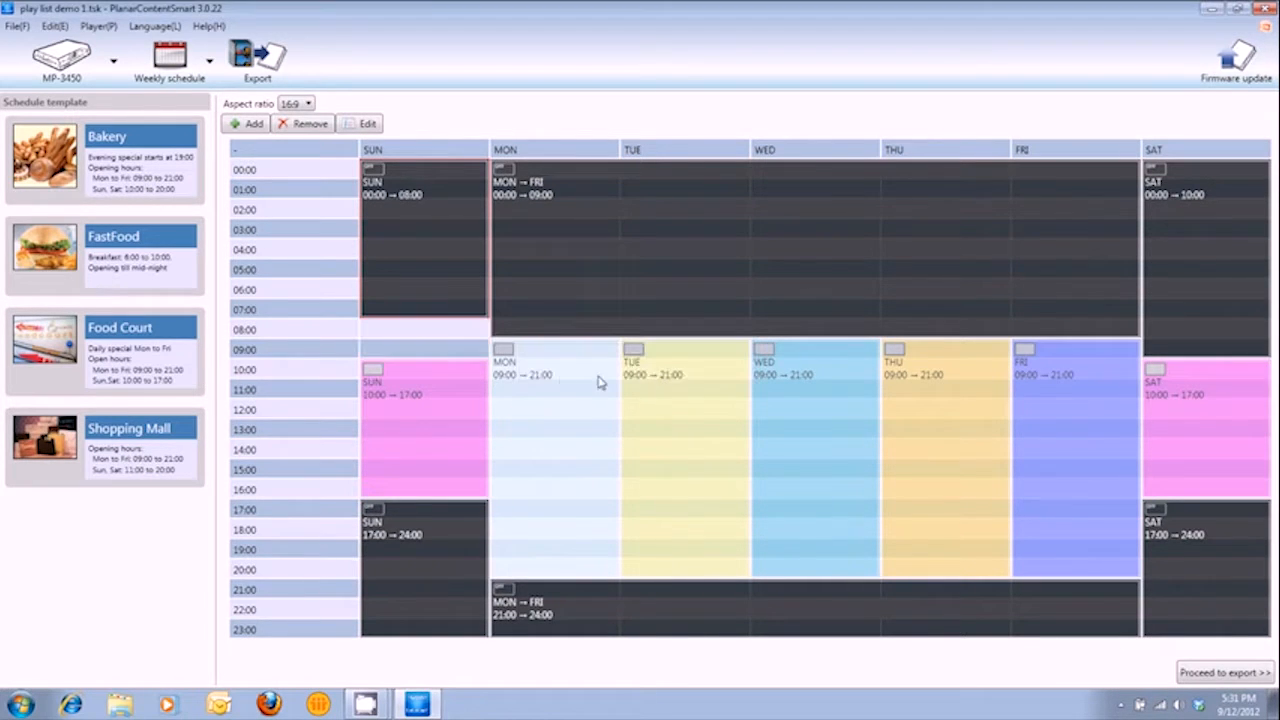
Set the start time of Sunday's daytime content block to 08:00.
double_click(433, 420)
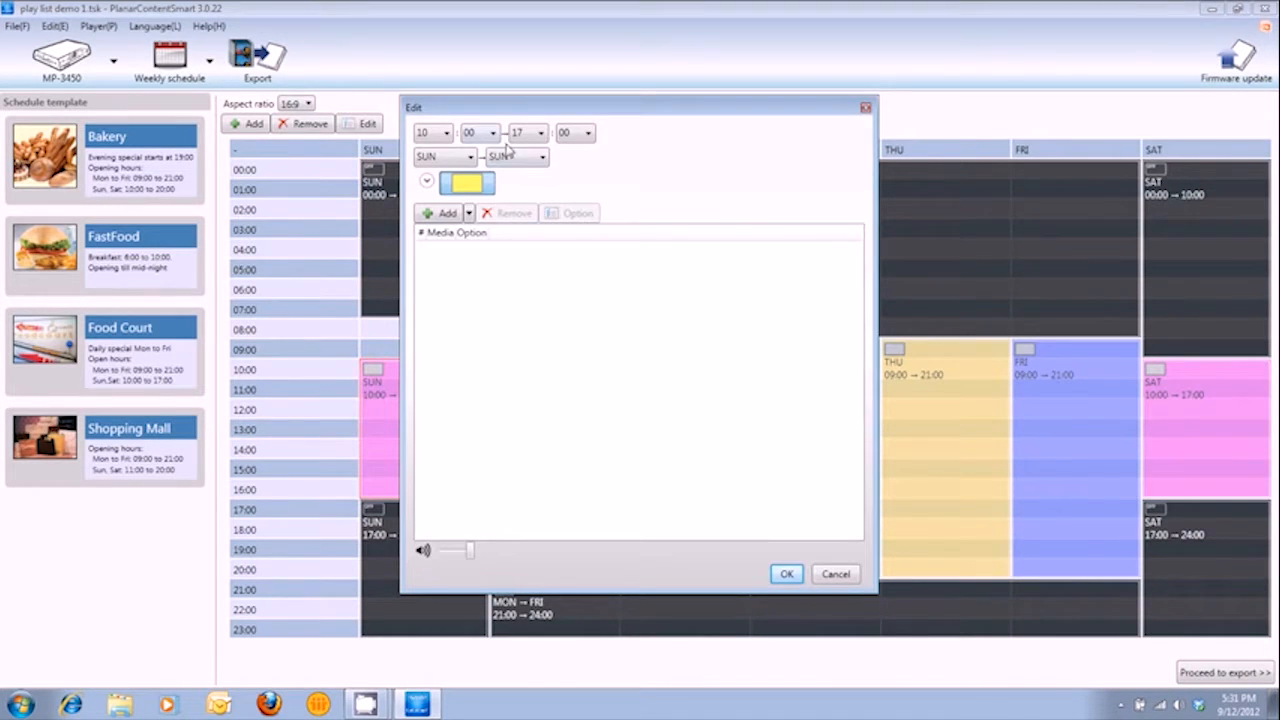
left_click(447, 138)
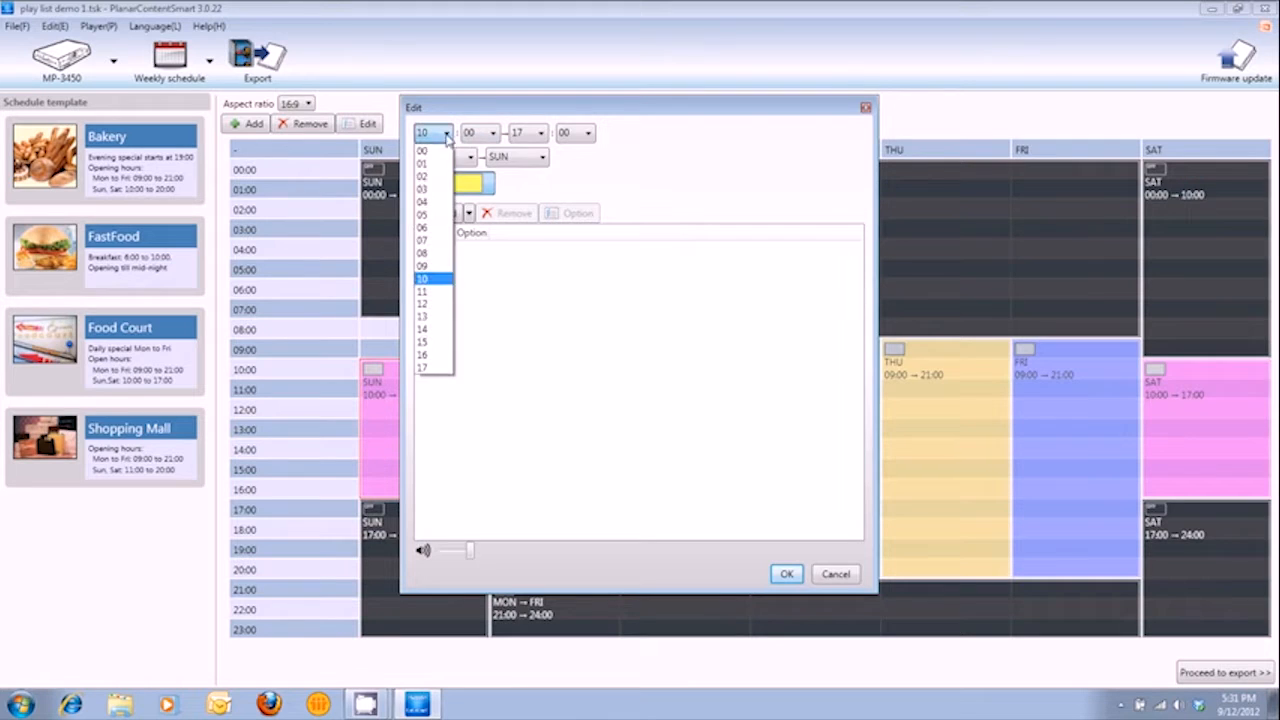
left_click(430, 226)
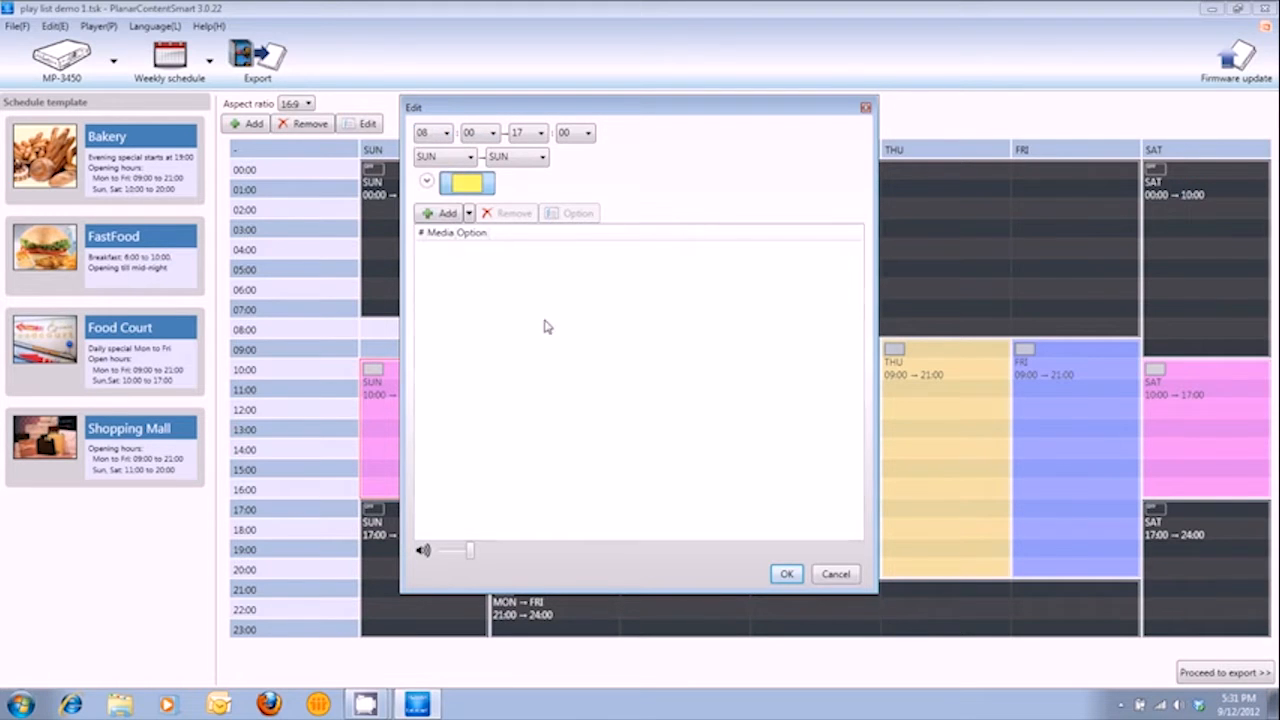
left_click(786, 574)
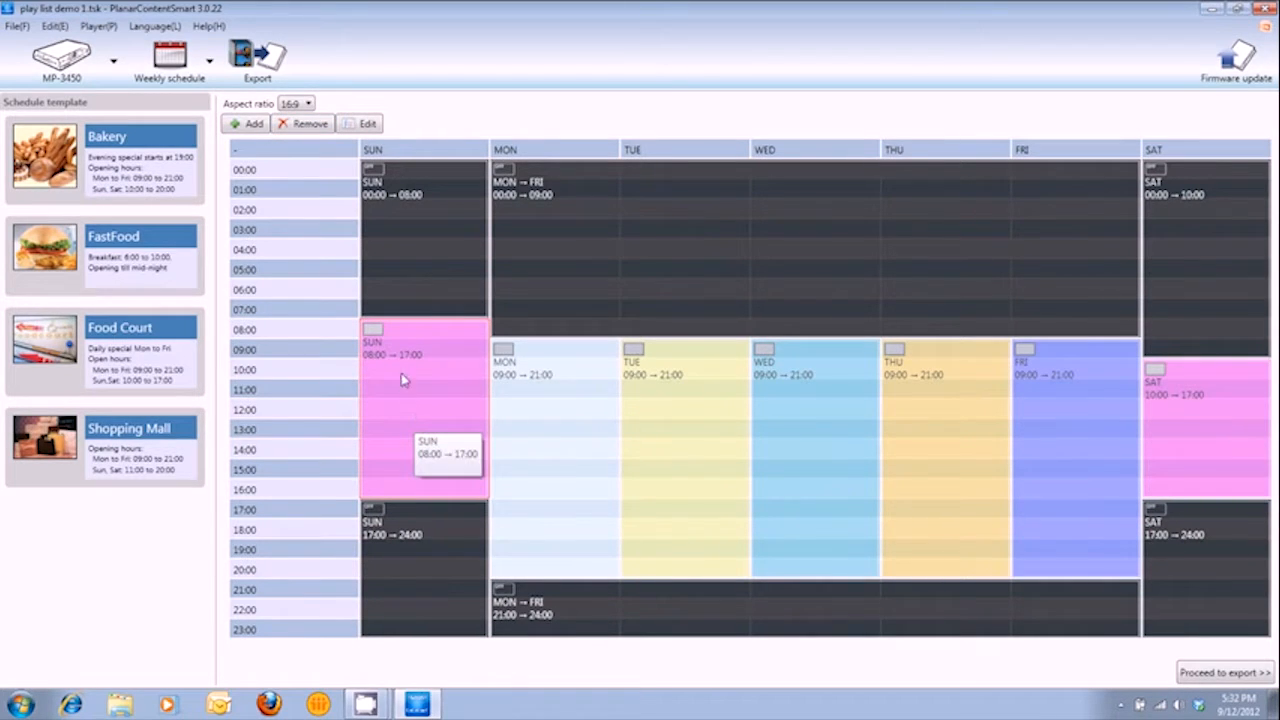
Give Sunday's daytime block the widget layout with two stacked image zones, a large video zone and a ticker strip below.
double_click(405, 404)
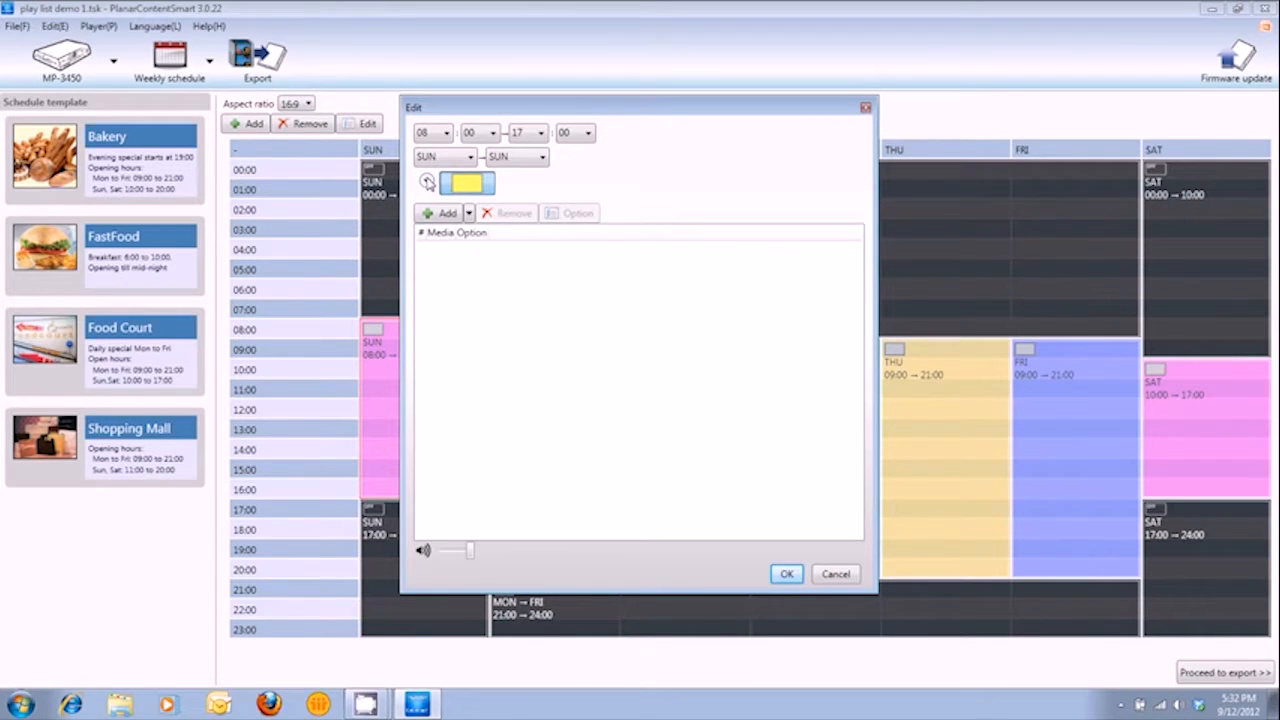
left_click(427, 182)
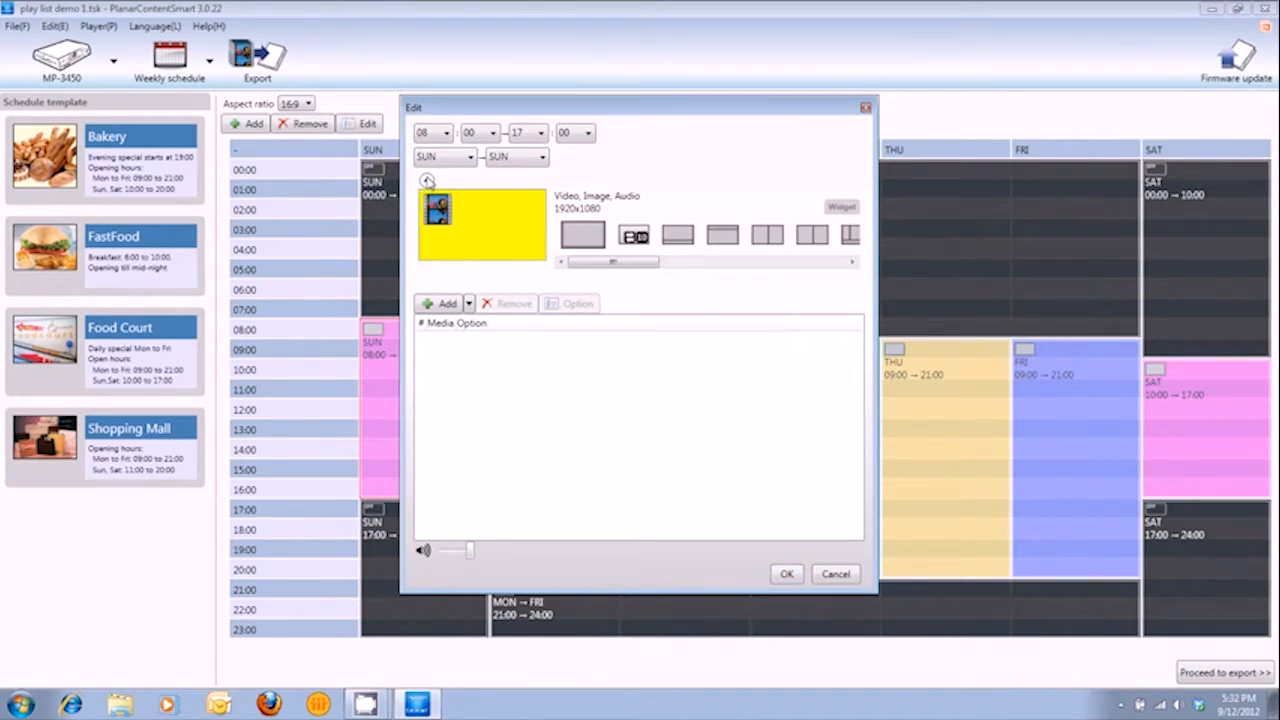
left_click_drag(593, 270, 728, 264)
left_click(781, 234)
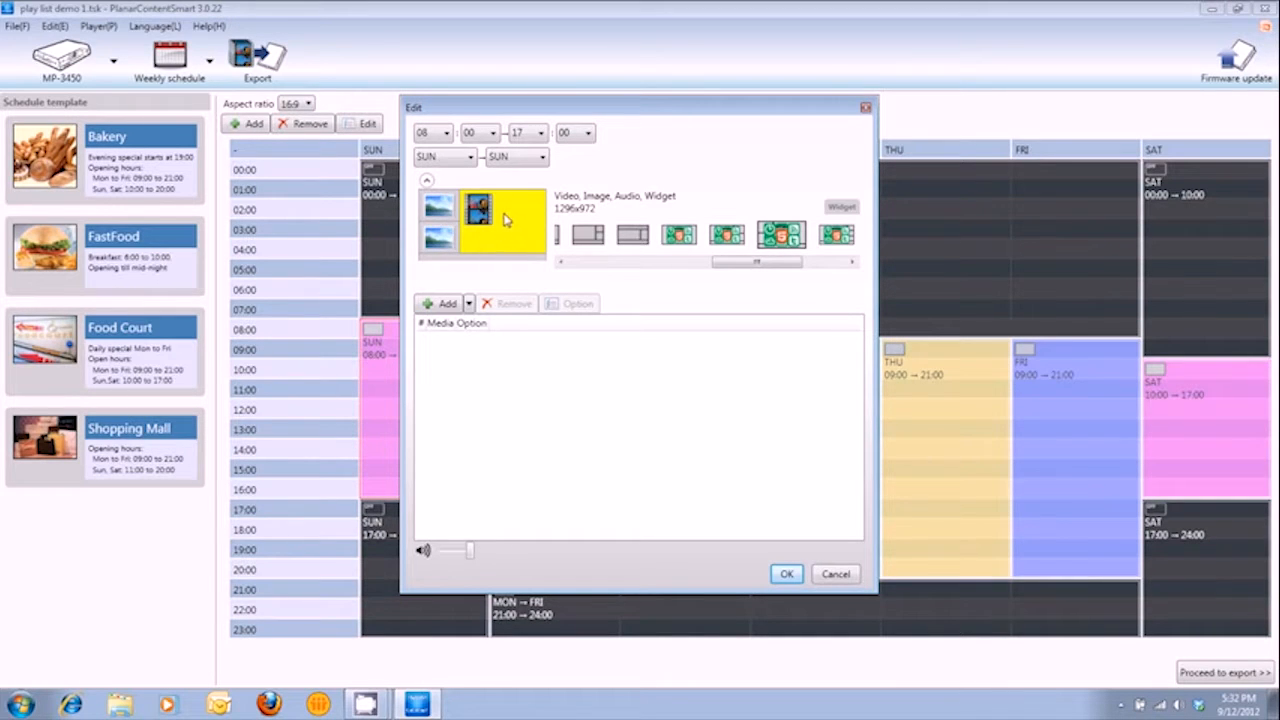
Add the Bagel image from the eMenu folder to the upper of the two small image zones.
left_click(444, 207)
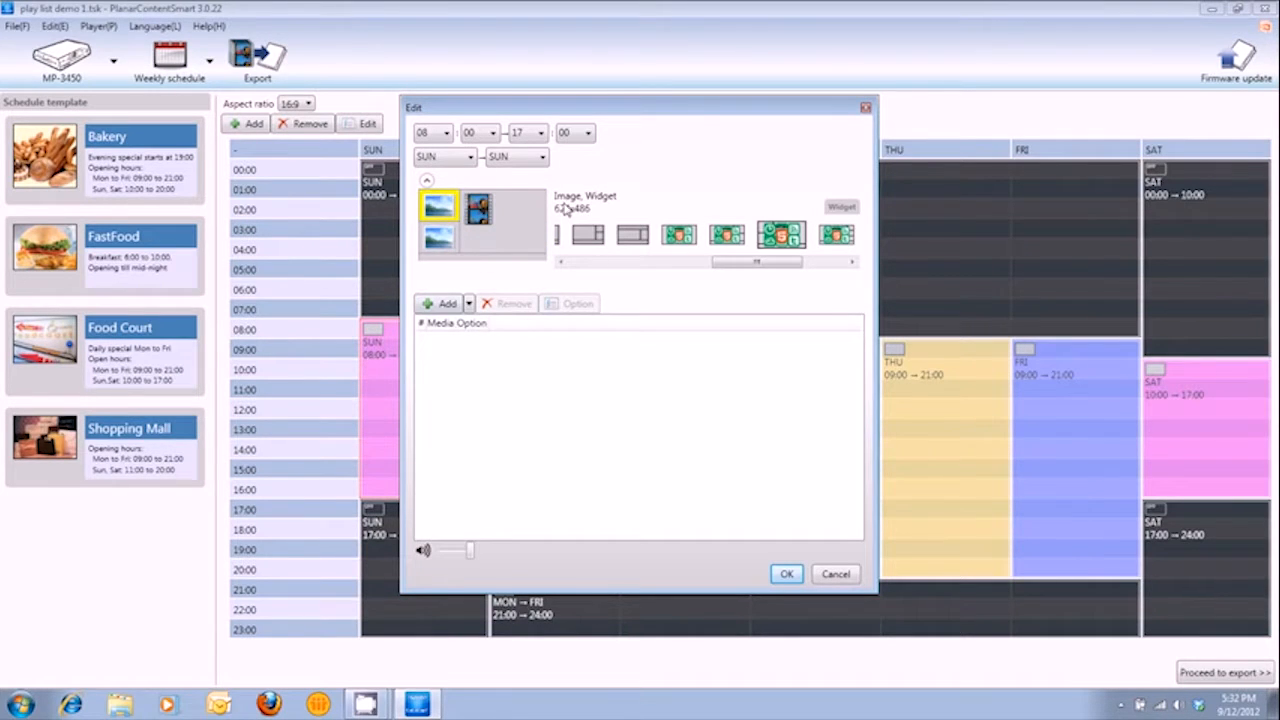
left_click(441, 303)
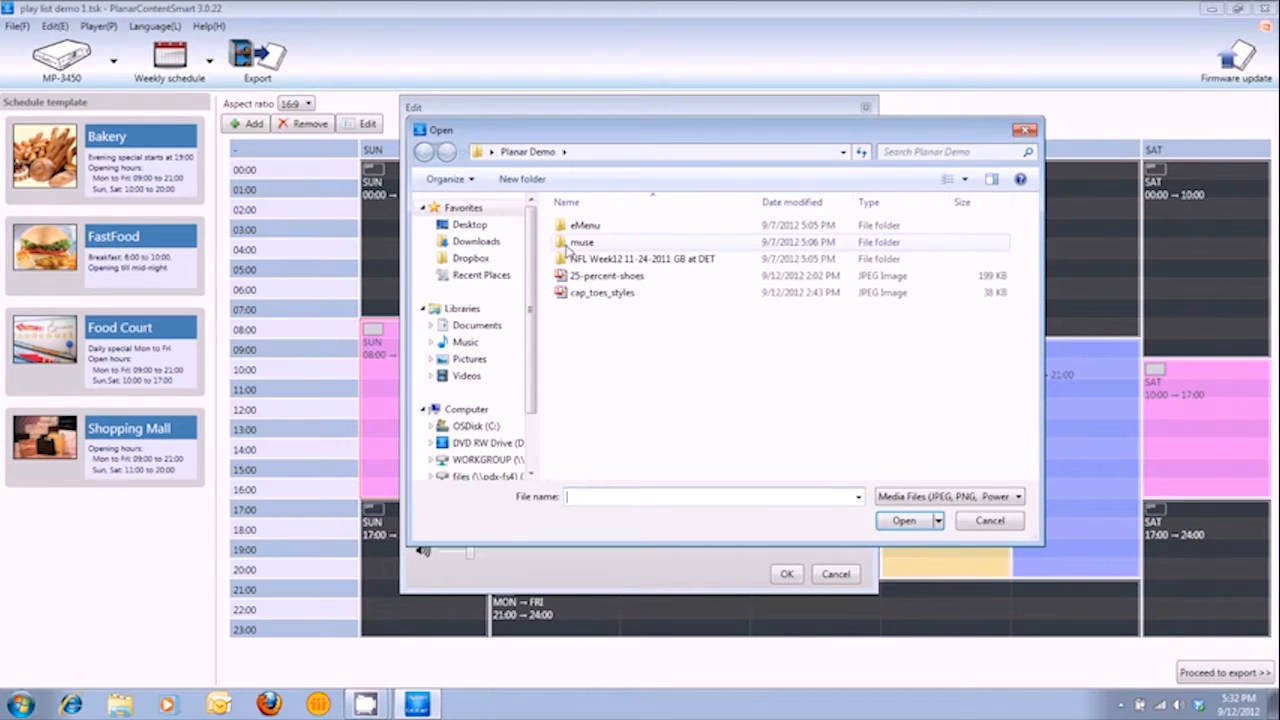
double_click(582, 228)
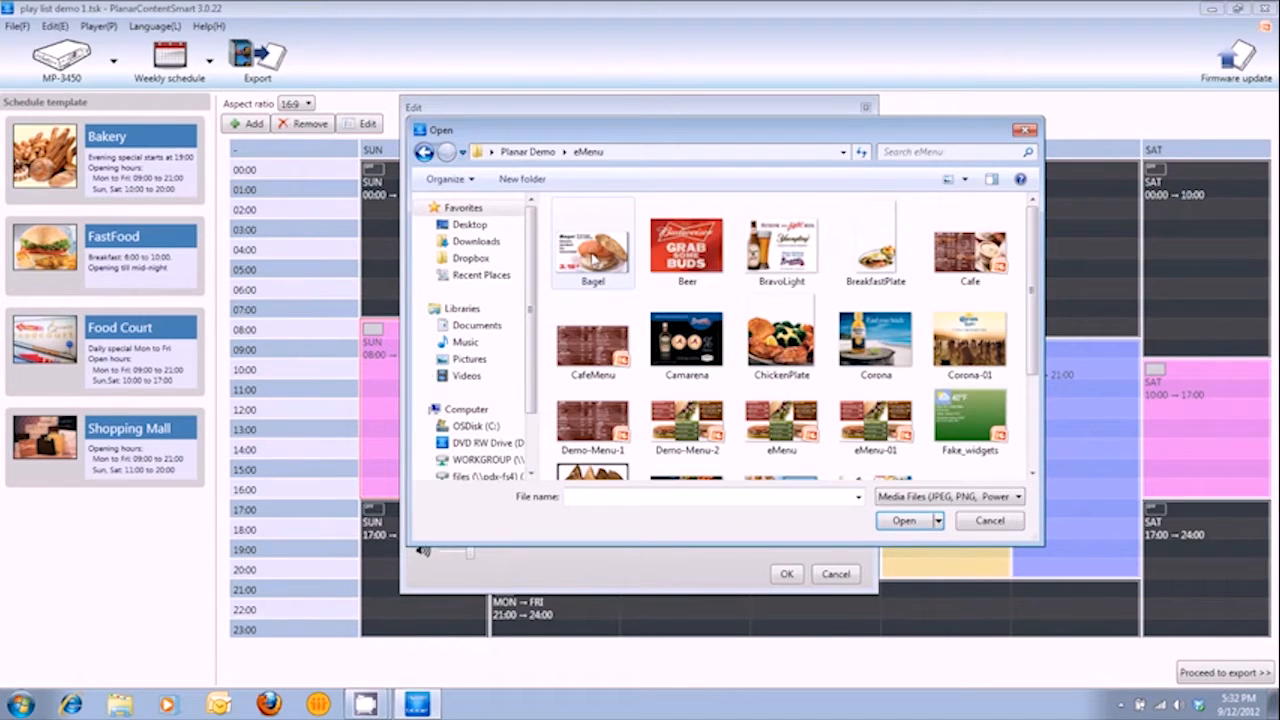
left_click(592, 250)
left_click(904, 520)
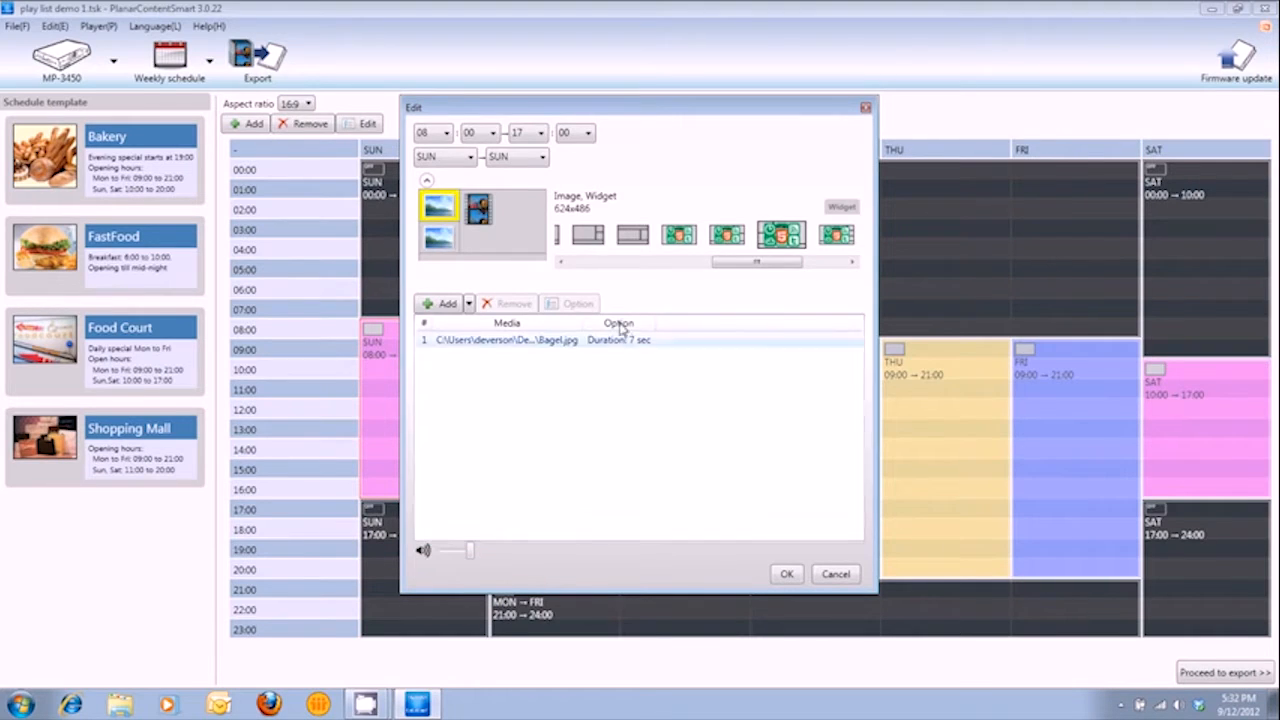
Add the Beer image from the eMenu folder to the lower small image zone.
left_click(440, 238)
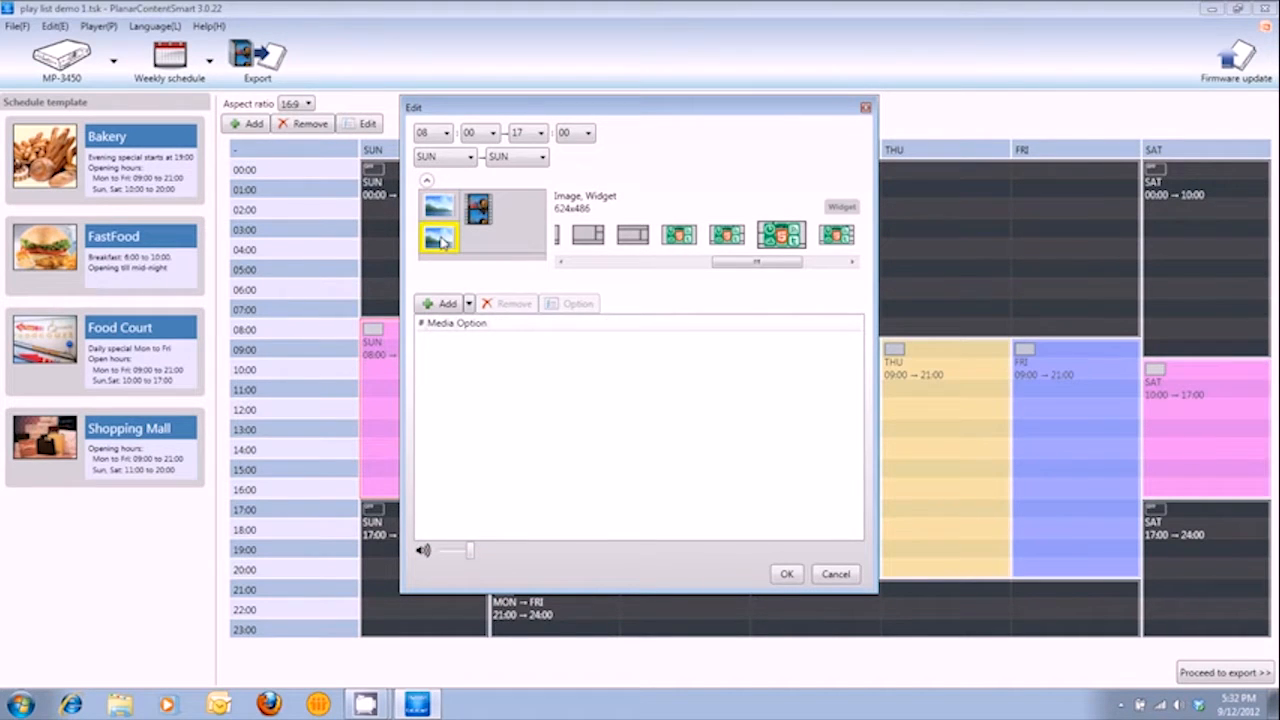
left_click(447, 304)
left_click(680, 255)
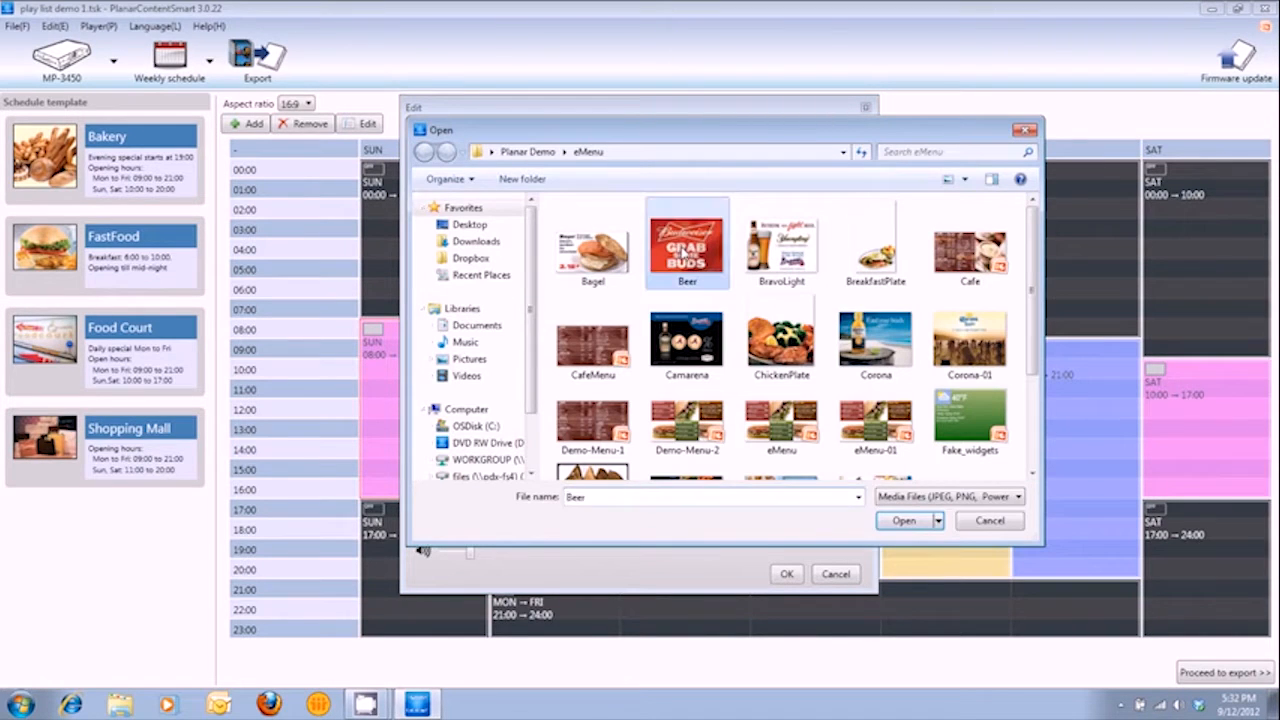
left_click(904, 521)
Add the Cafe video from the eMenu folder to the large video zone.
left_click(498, 240)
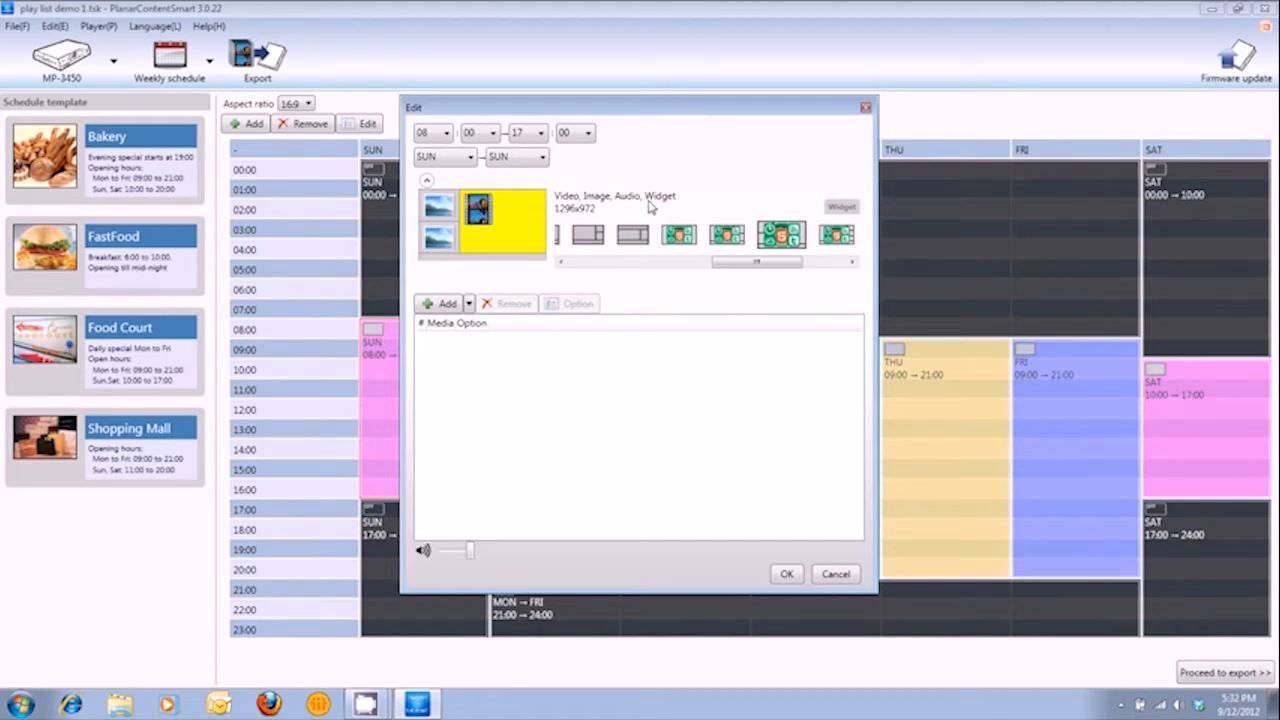
left_click(438, 304)
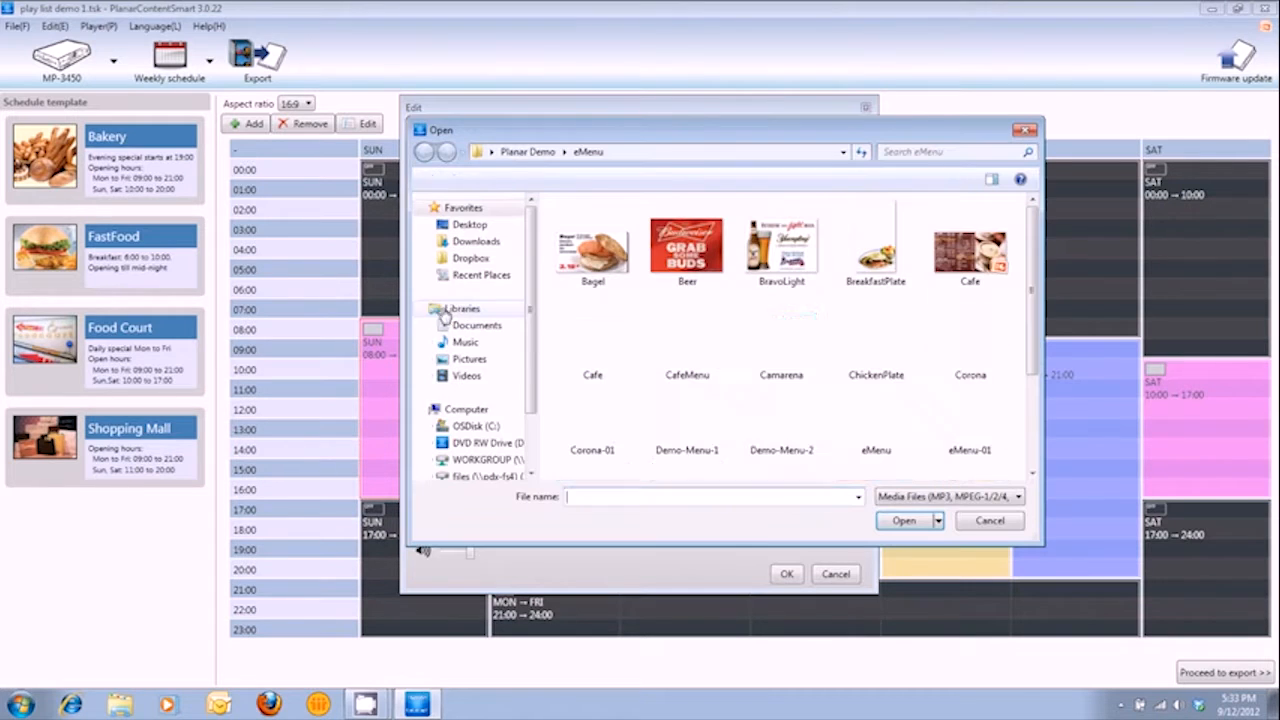
left_click(592, 345)
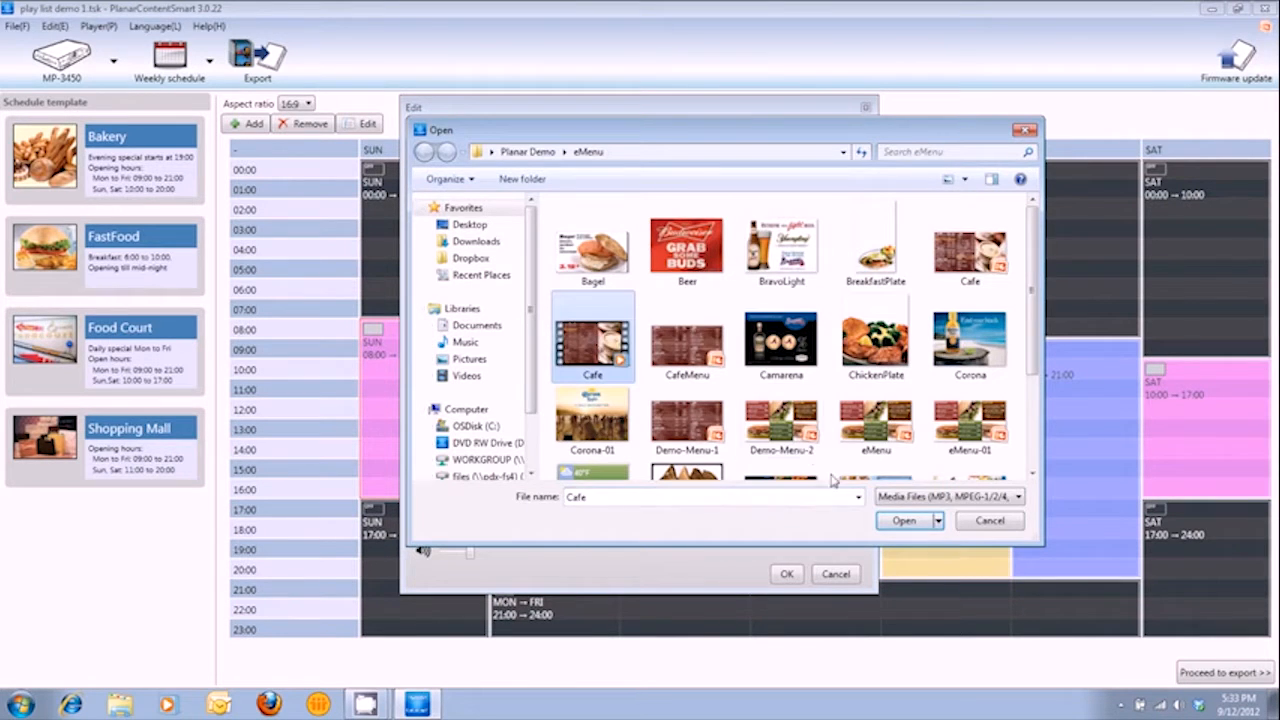
left_click(914, 521)
Add the Specials text file from the desktop's Planar Demo folder to the ticker zone.
left_click(520, 258)
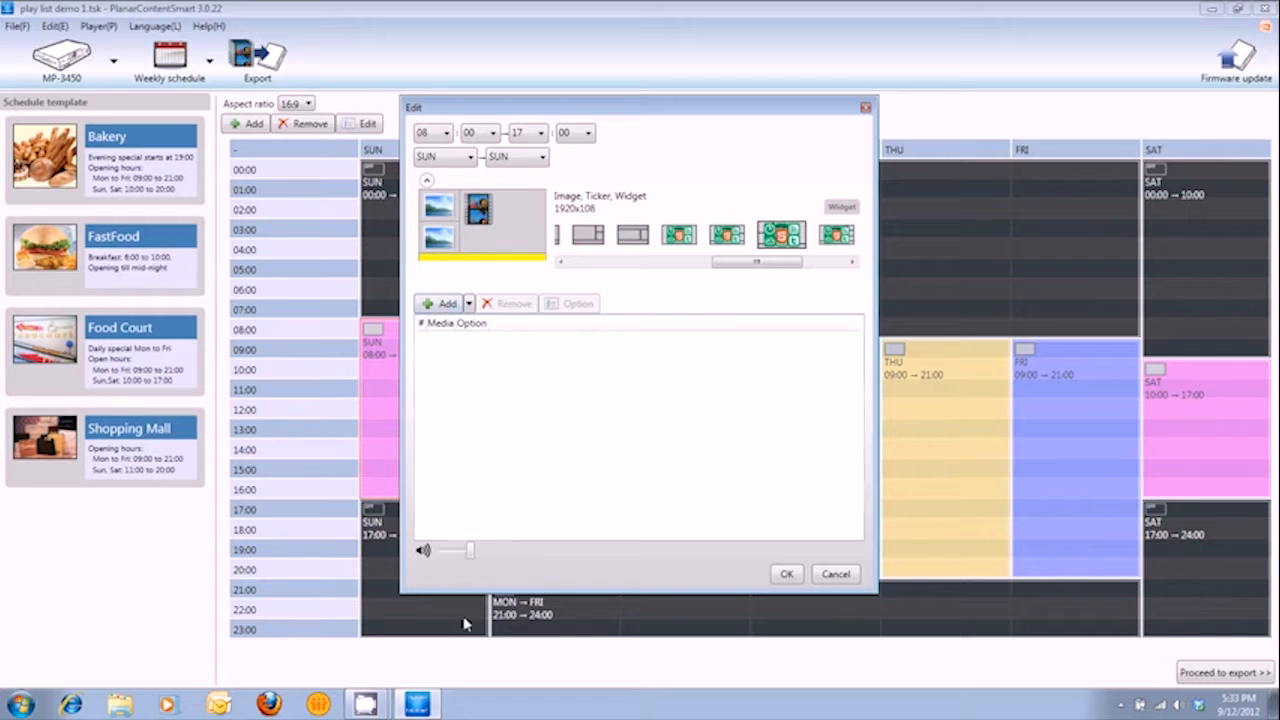
left_click(445, 304)
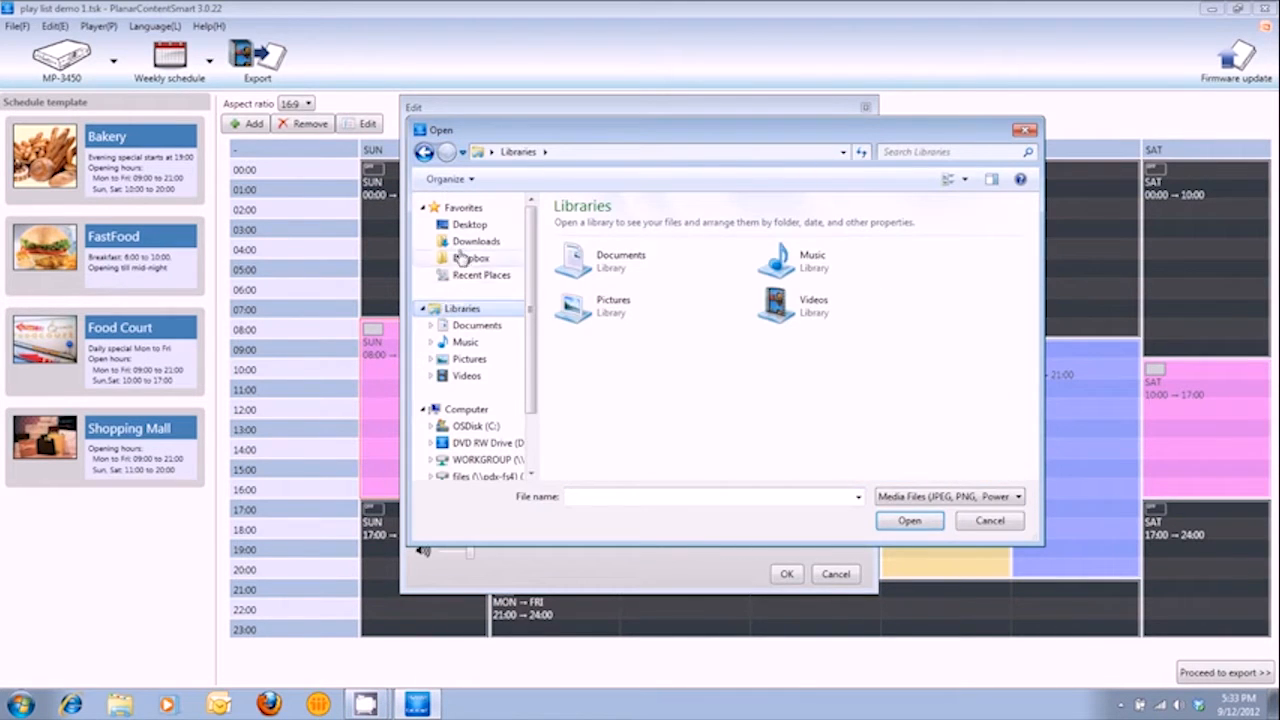
left_click(466, 232)
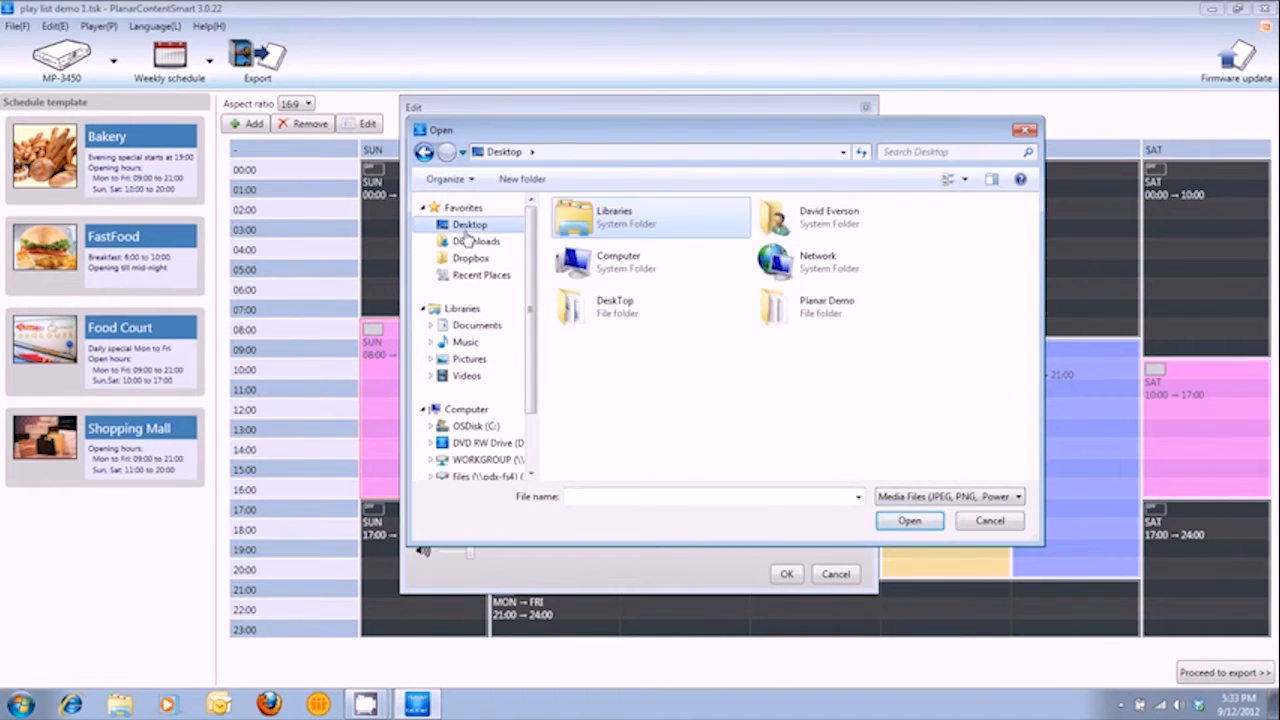
double_click(780, 308)
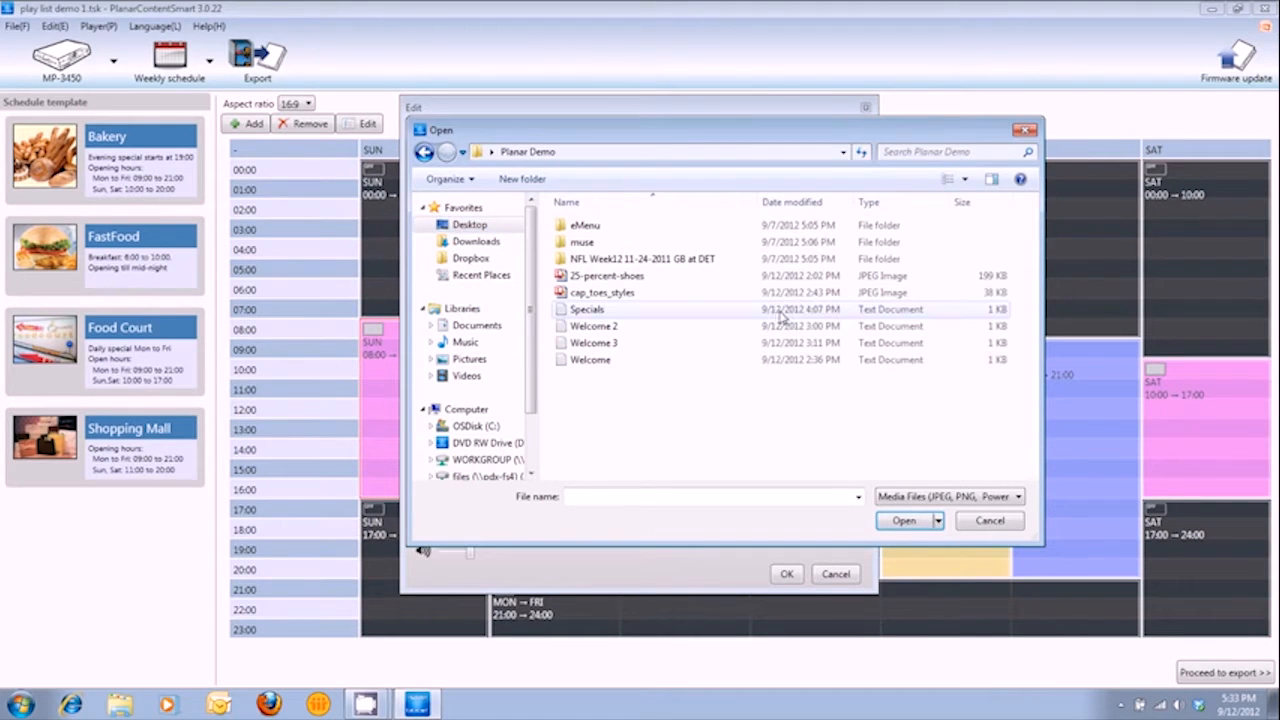
left_click(598, 310)
left_click(904, 520)
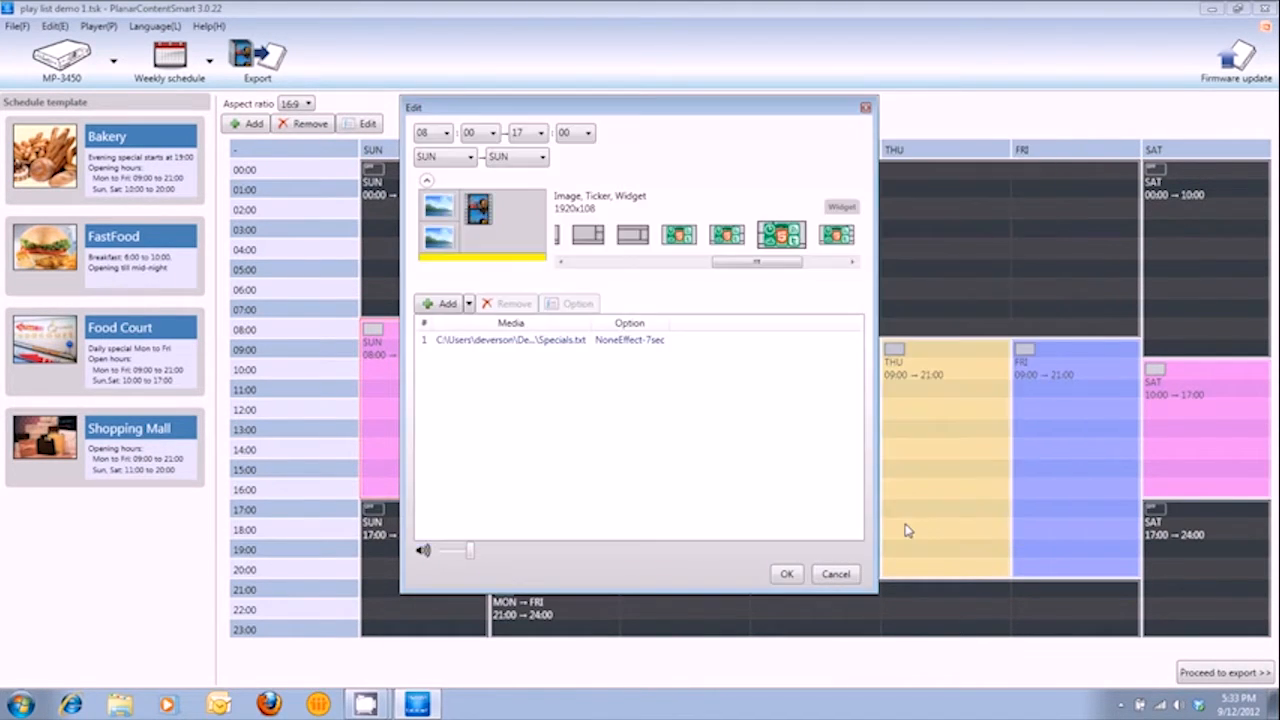
Check the media assigned to the layout's image, video and ticker zones, and save Sunday's daytime block.
left_click(445, 240)
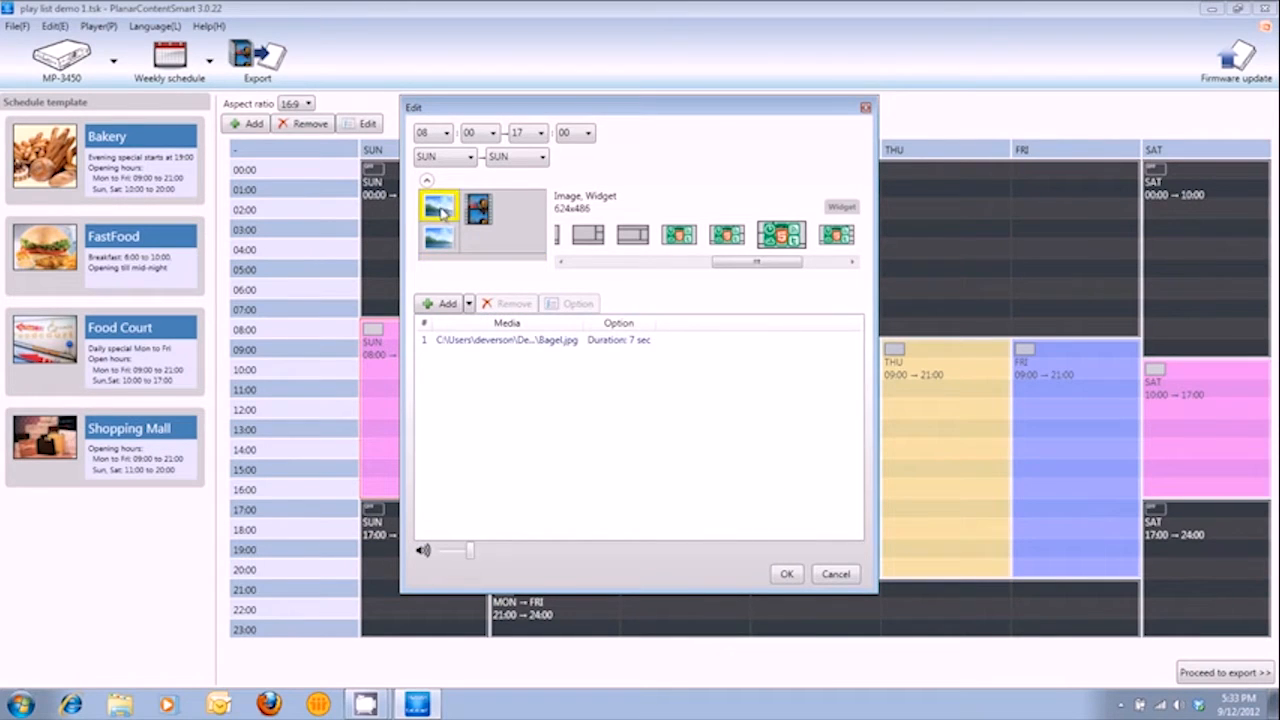
left_click(490, 236)
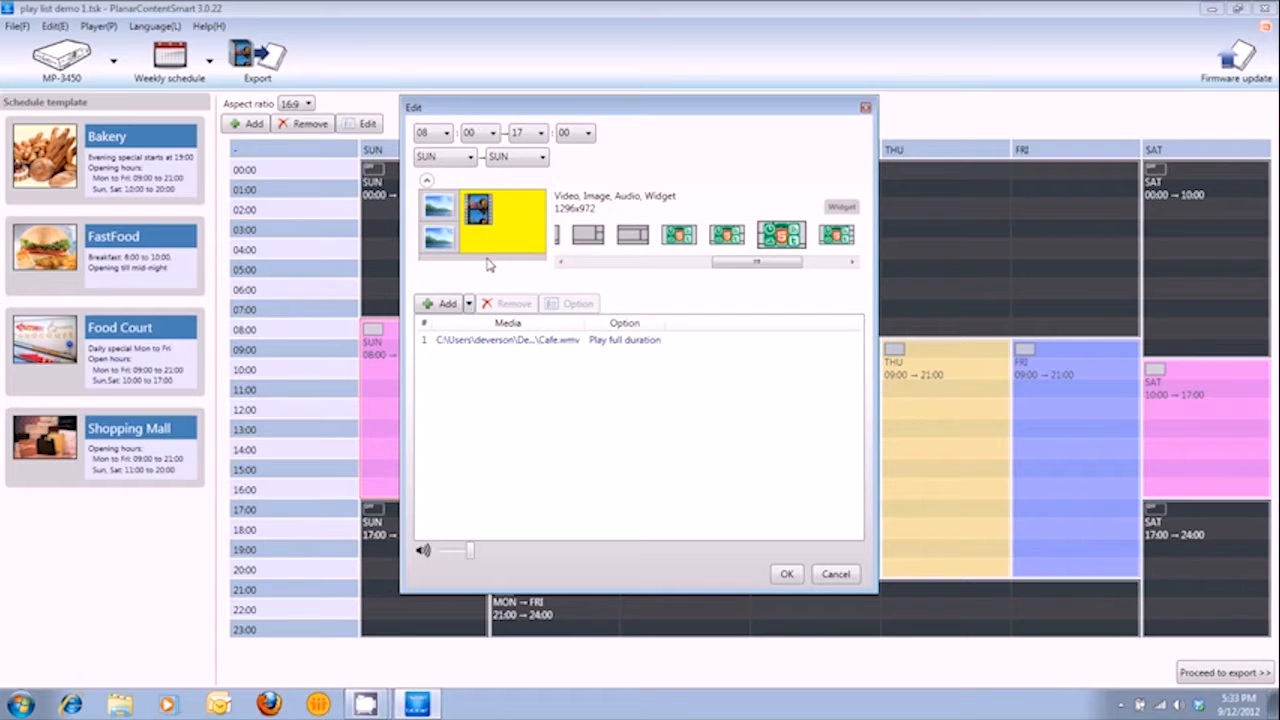
left_click(488, 257)
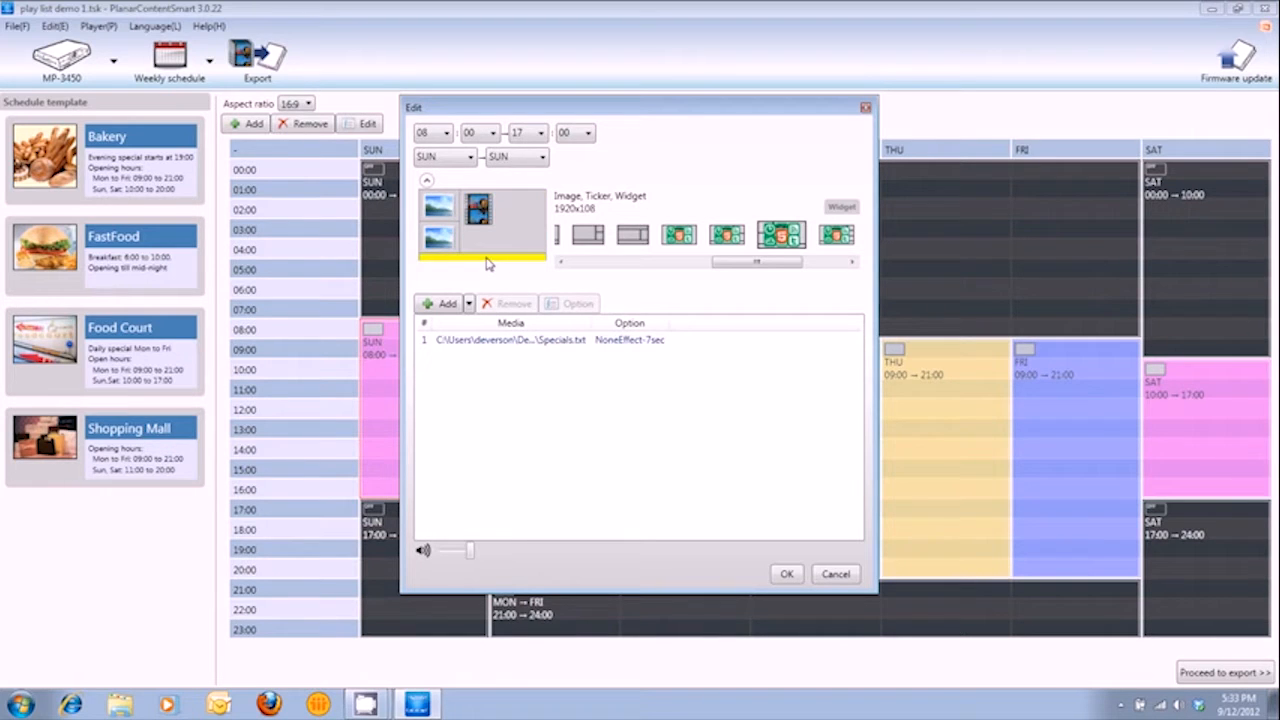
left_click(786, 574)
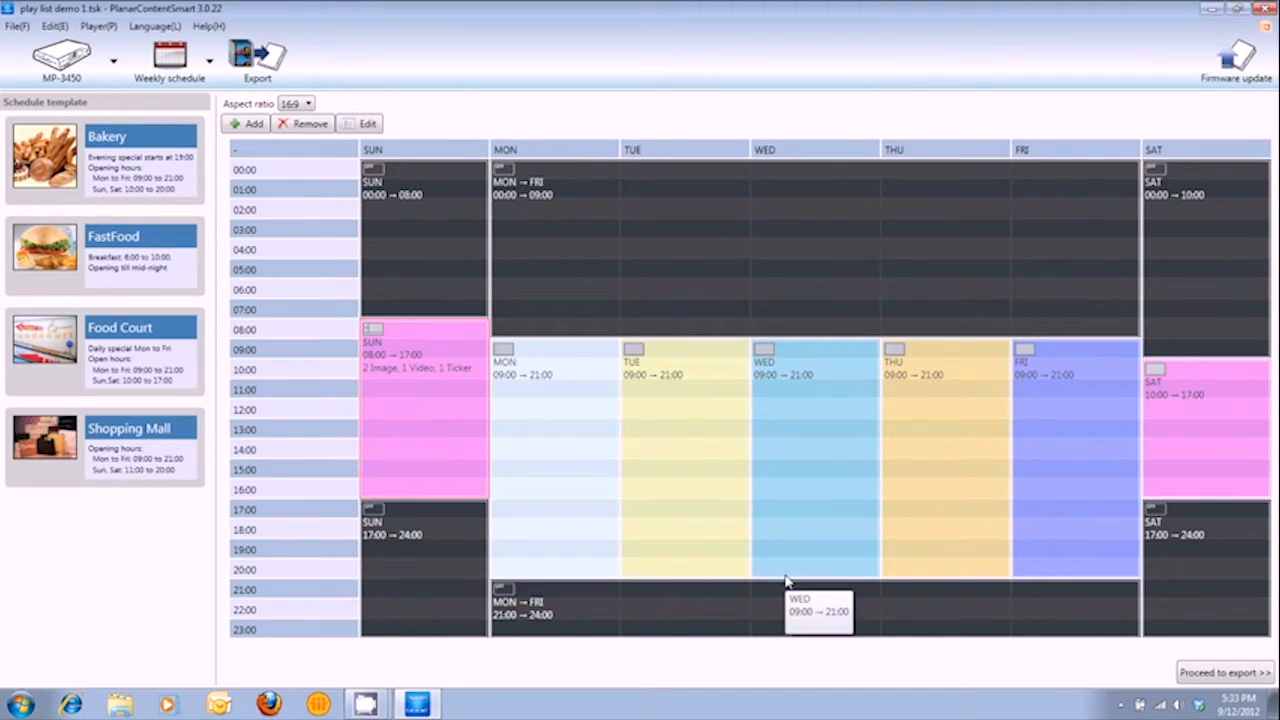
Export the weekly schedule over the network to the Lobby Restaurant player.
left_click(1219, 676)
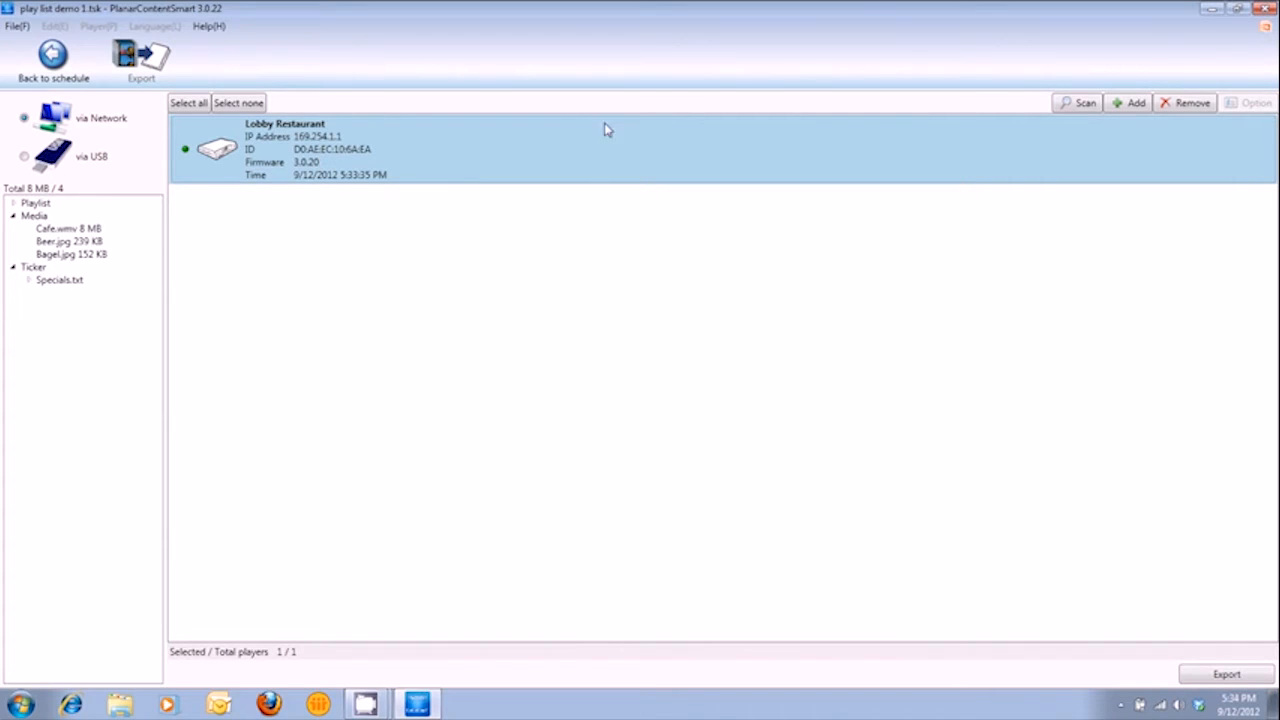
left_click(290, 150)
left_click(290, 150)
left_click(1225, 675)
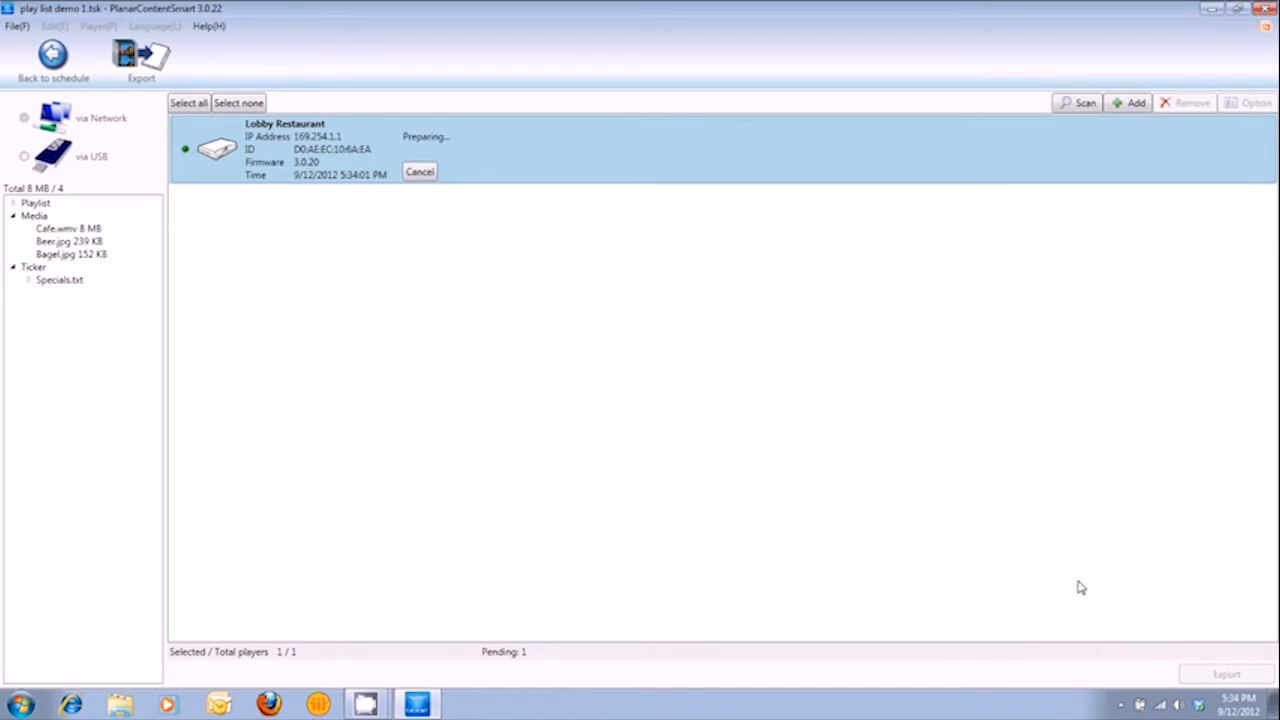